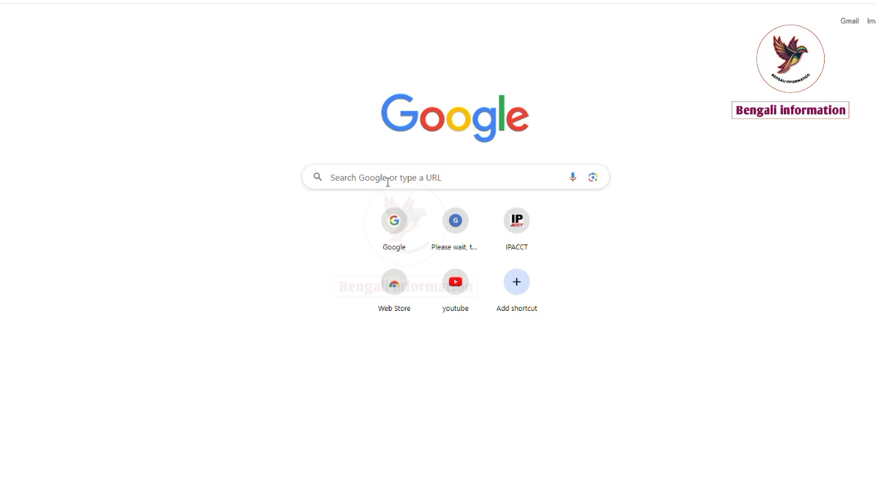
Search Google for 'e challan payment', picking the suggestion after typing 'e cha'.
{"action": "left_click", "coordinate": [388, 181]}
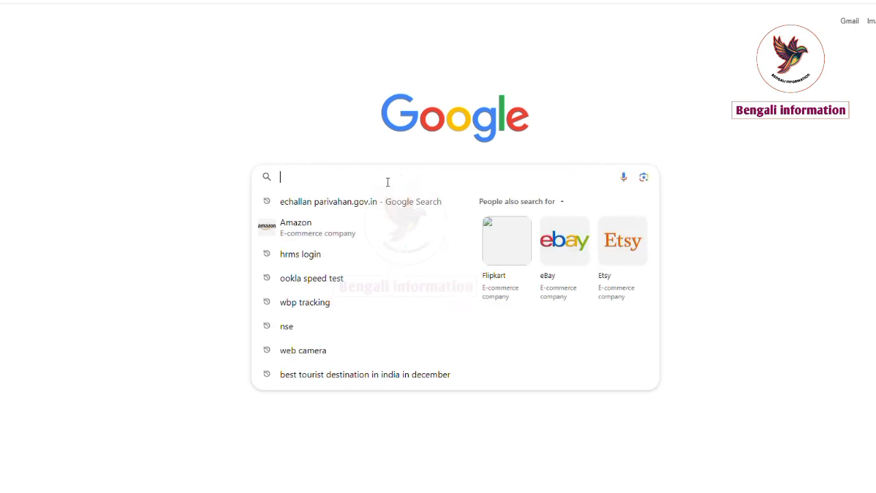
{"action": "type", "text": "e cha"}
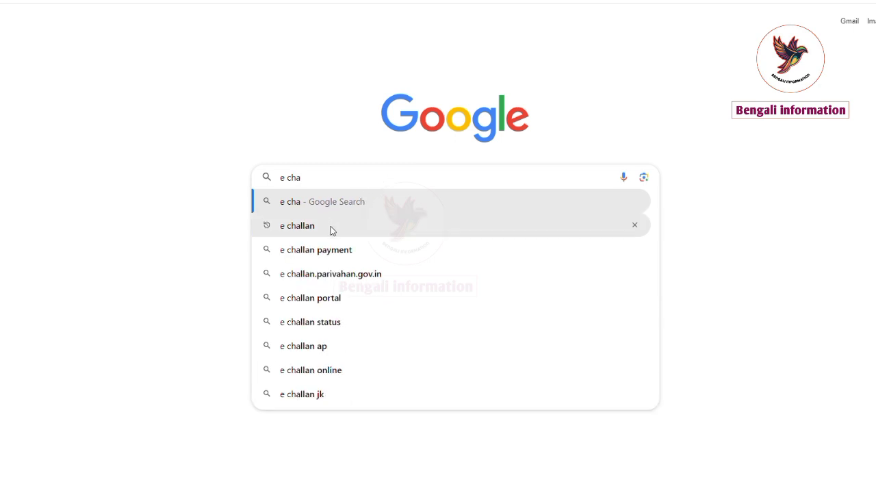
{"action": "left_click", "coordinate": [336, 254]}
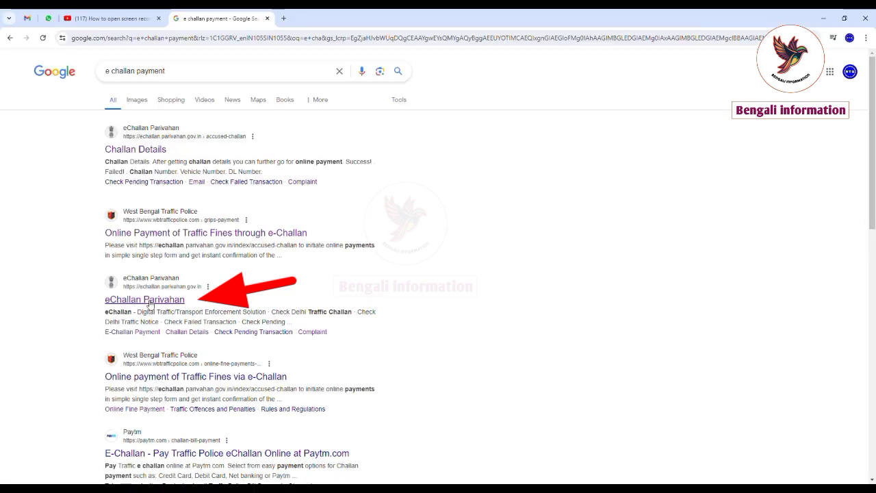
Open eChallan Parivahan's Pay Online lookup and try Challan, Vehicle and DL number options, ending on Vehicle Number.
{"action": "left_click", "coordinate": [148, 301]}
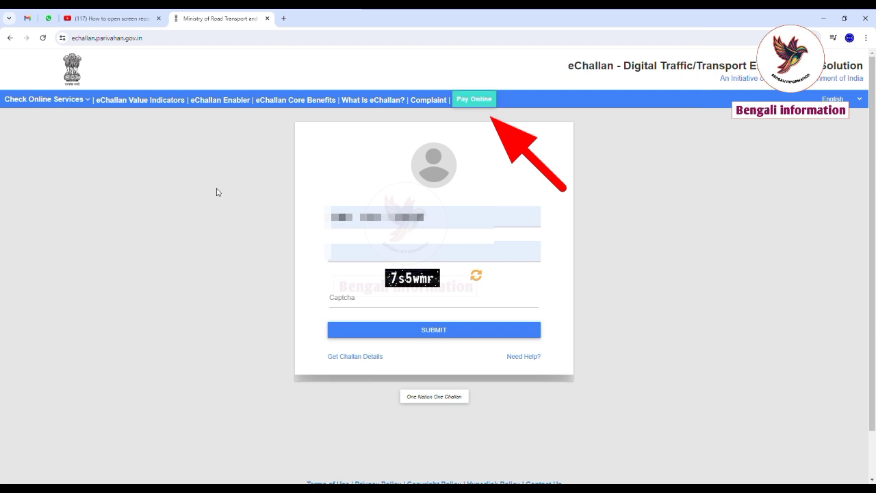
{"action": "left_click", "coordinate": [479, 101]}
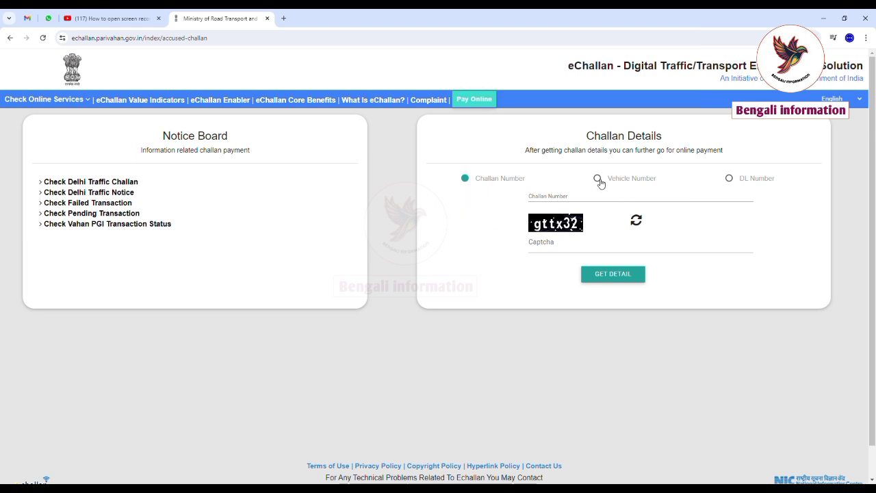
{"action": "left_click", "coordinate": [599, 181]}
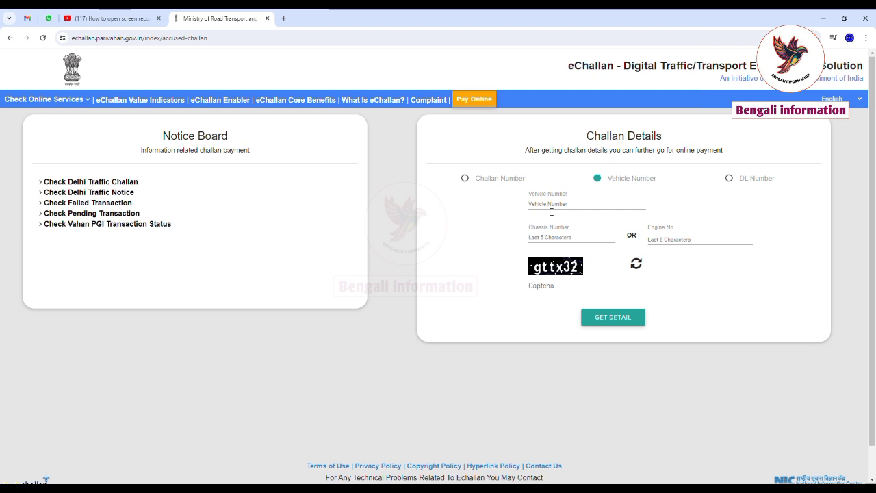
{"action": "left_click", "coordinate": [465, 179]}
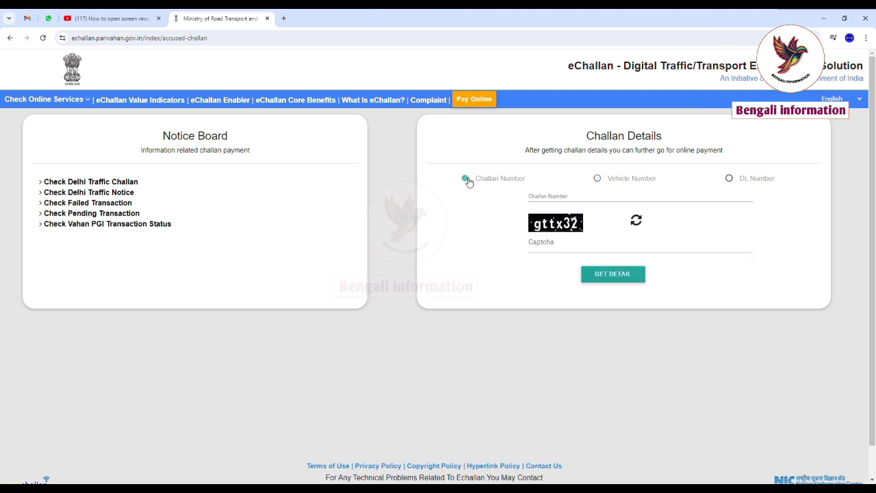
{"action": "left_click", "coordinate": [598, 180]}
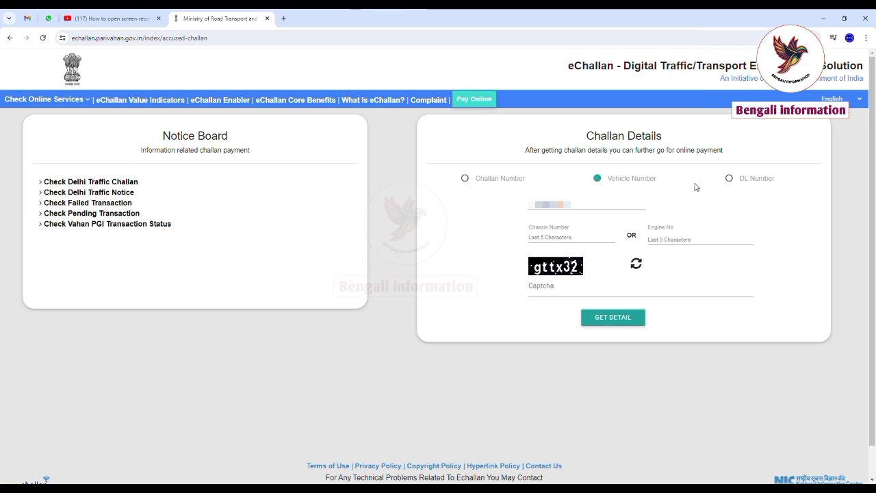
{"action": "left_click", "coordinate": [729, 178]}
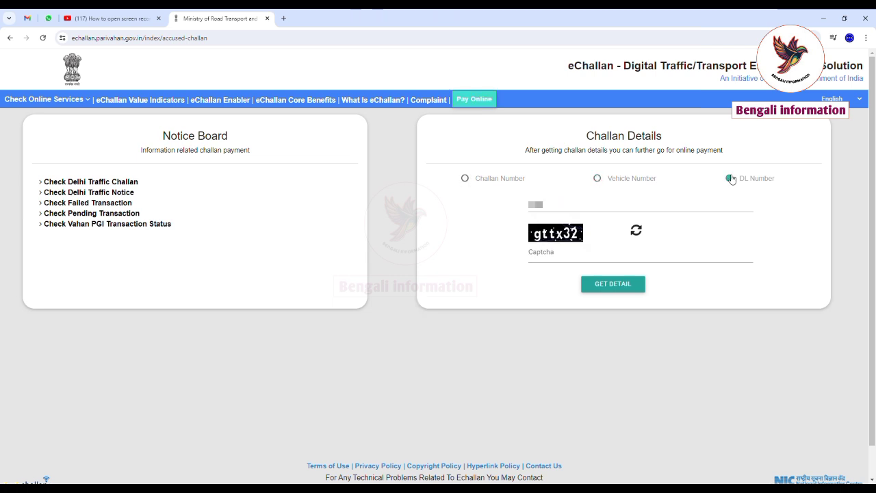
{"action": "left_click", "coordinate": [598, 179]}
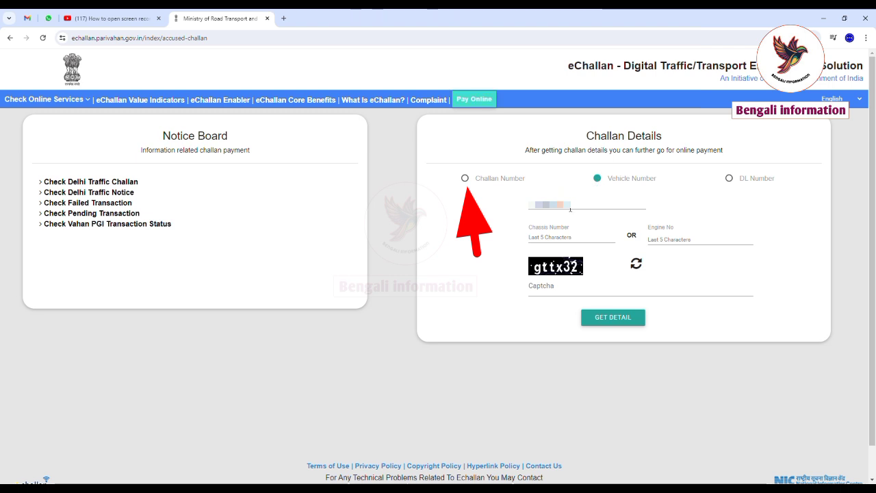
Switch to Challan Number search and enter the challan number, correcting a typo.
{"action": "left_click", "coordinate": [465, 178]}
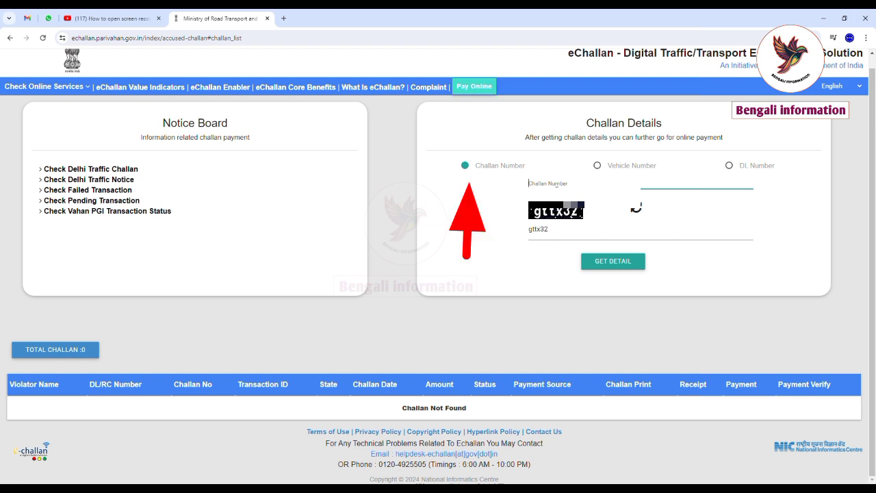
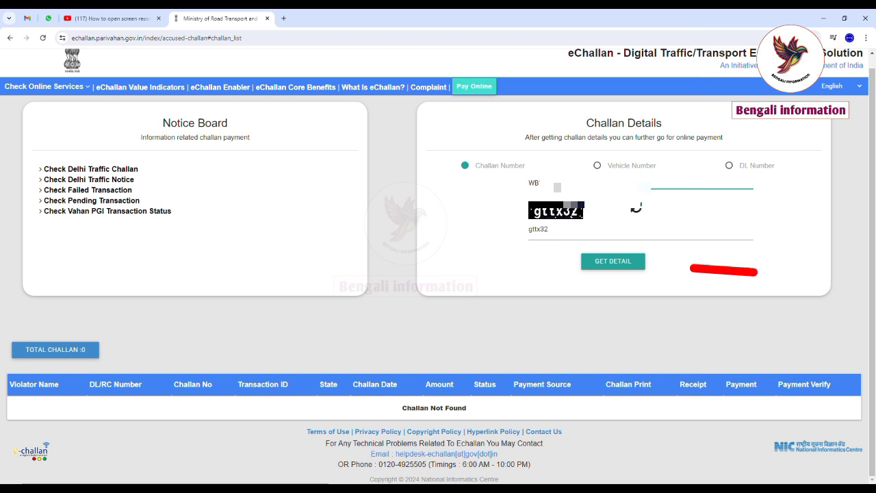
Fetch the challan details, verify with the OTP, and start paying the pending 500 challan.
{"action": "left_click", "coordinate": [622, 265]}
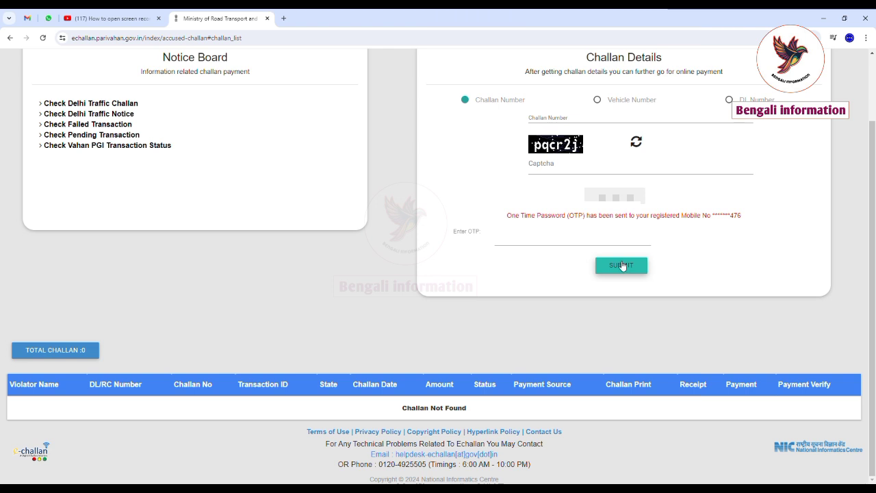
{"action": "left_click", "coordinate": [546, 237]}
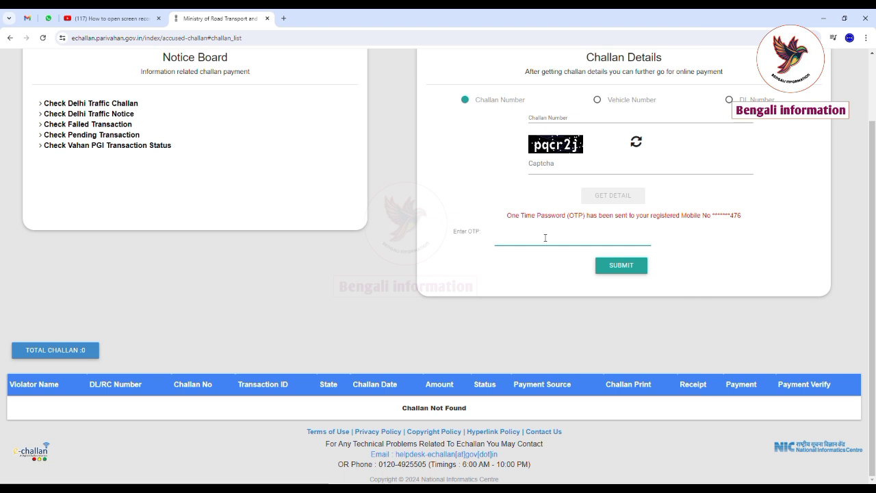
{"action": "left_click", "coordinate": [616, 266]}
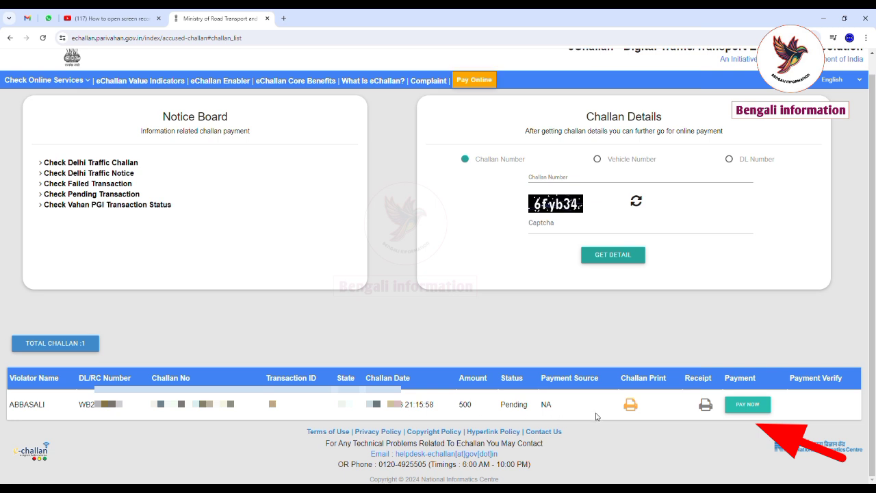
{"action": "left_click", "coordinate": [748, 408]}
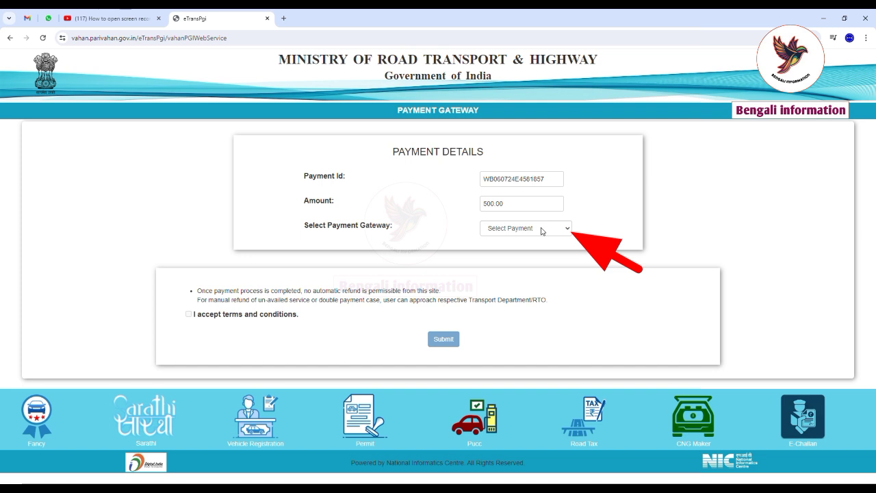
Choose GRIPS as the payment gateway, accept the terms and submit the 500.00 payment.
{"action": "left_click", "coordinate": [542, 231]}
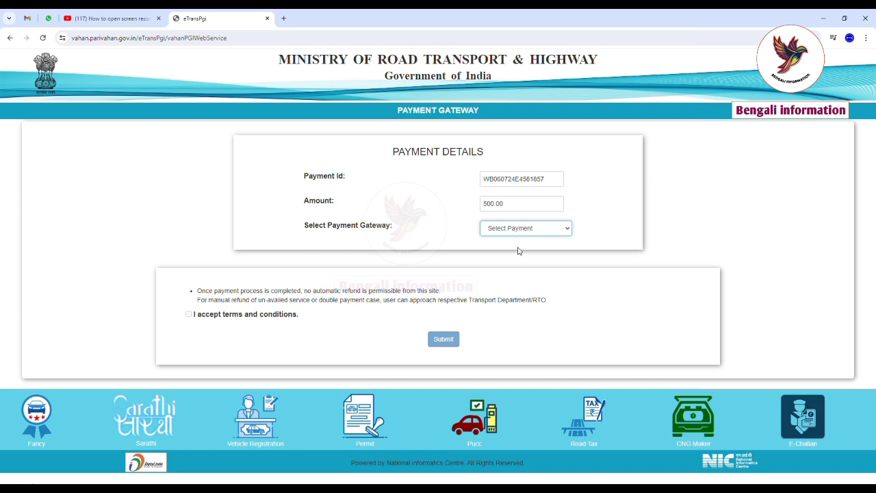
{"action": "key", "text": "Down"}
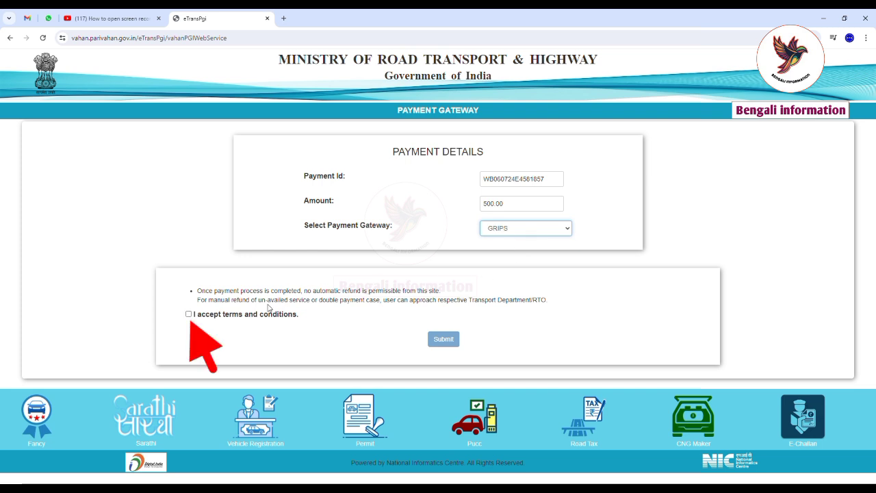
{"action": "left_click", "coordinate": [188, 314]}
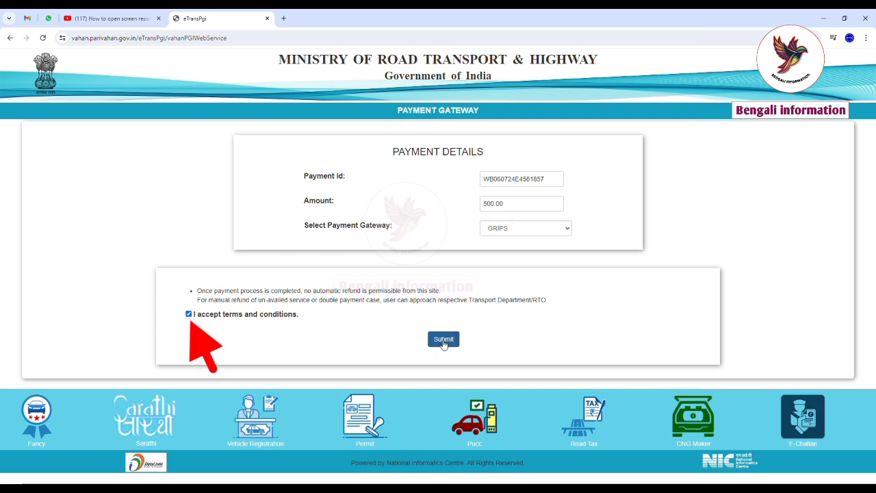
{"action": "left_click", "coordinate": [443, 339]}
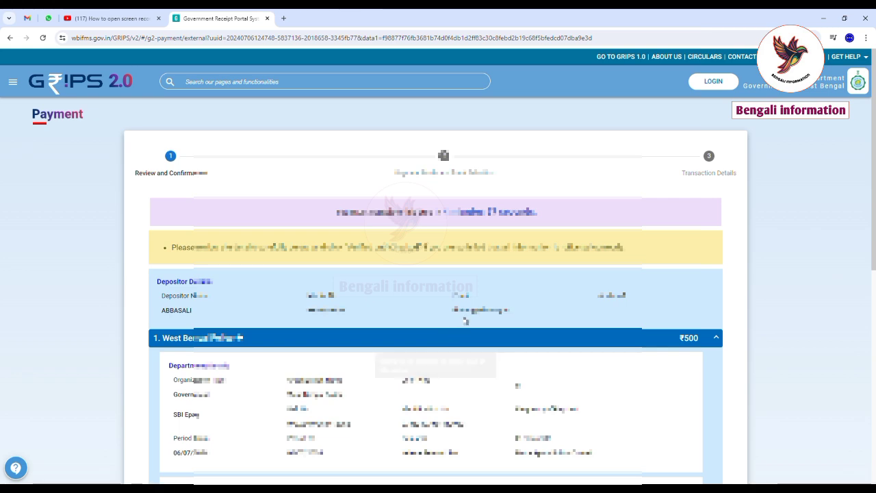
Mark the ₹500 challan details as verified and checked, then continue.
{"action": "scroll", "coordinate": [465, 322], "scroll_direction": "down", "scroll_amount": 4}
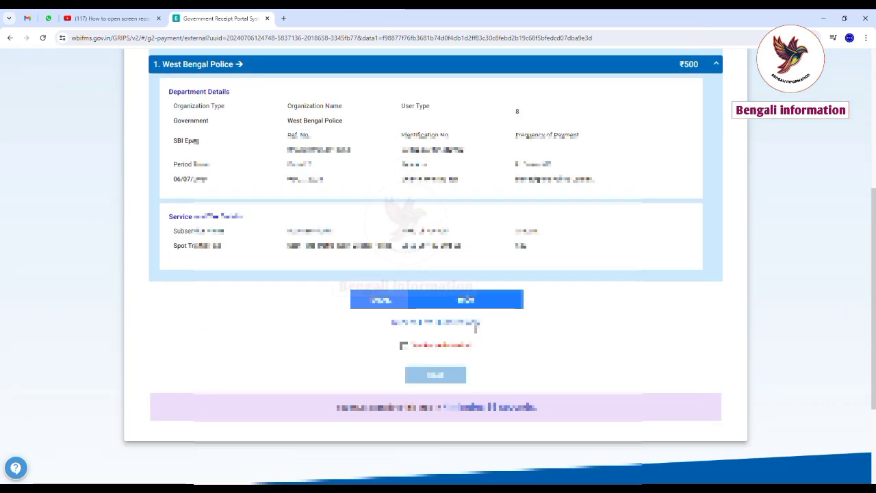
{"action": "left_click", "coordinate": [403, 346]}
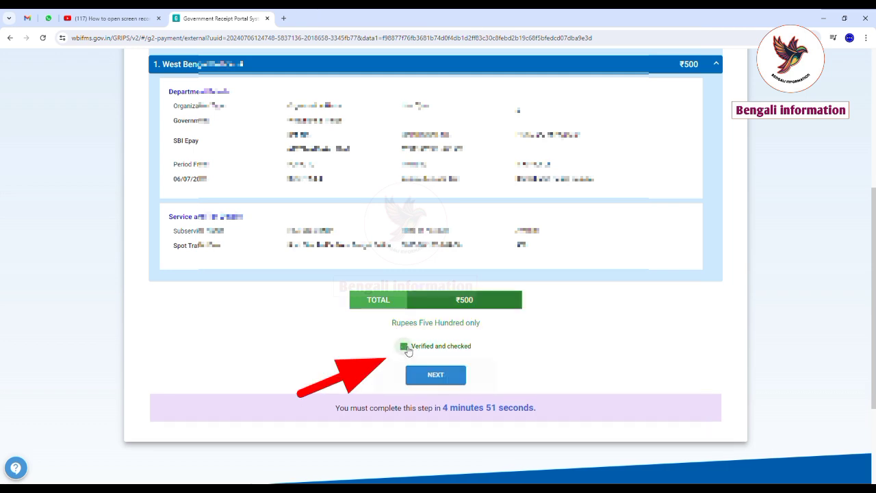
{"action": "left_click", "coordinate": [452, 378]}
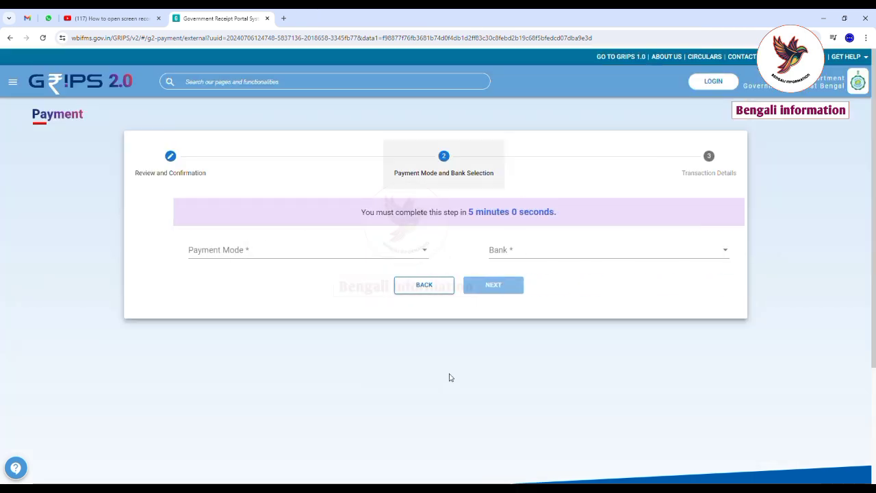
Set payment mode to SBI Epay through Payment Gateway/Bank and generate the payment ID and GRN.
{"action": "left_click", "coordinate": [309, 250]}
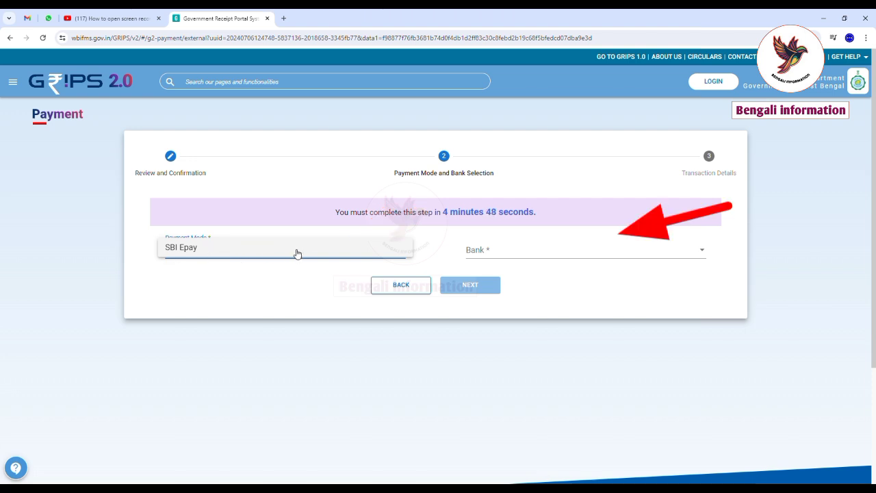
{"action": "left_click", "coordinate": [297, 247]}
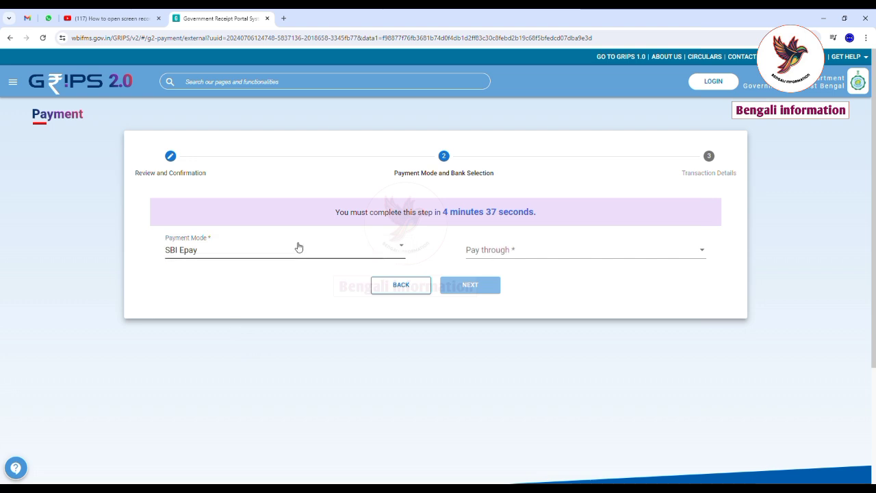
{"action": "left_click", "coordinate": [514, 250]}
{"action": "left_click", "coordinate": [514, 252]}
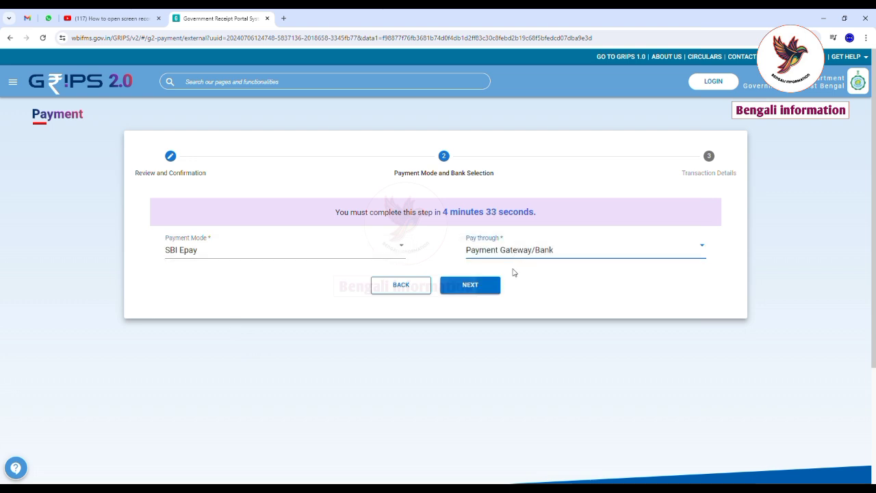
{"action": "left_click", "coordinate": [475, 288]}
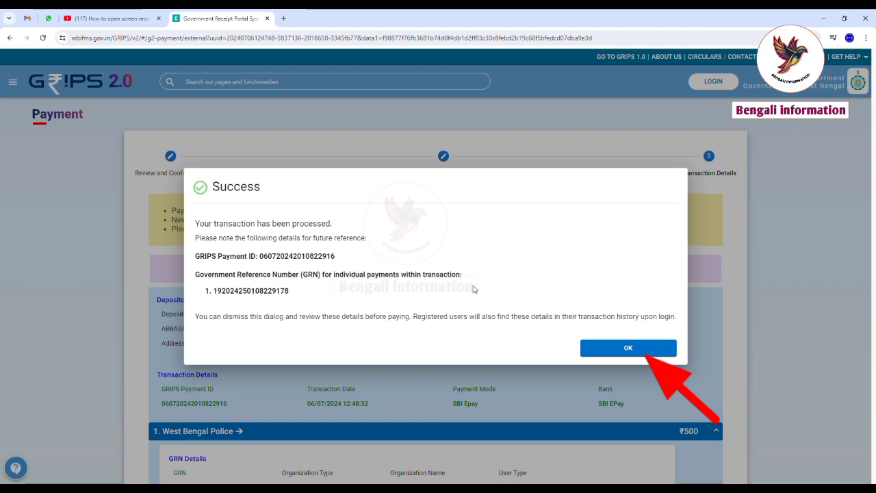
Dismiss the Success dialog and proceed to pay ₹500 on SBIePay.
{"action": "left_click", "coordinate": [628, 349]}
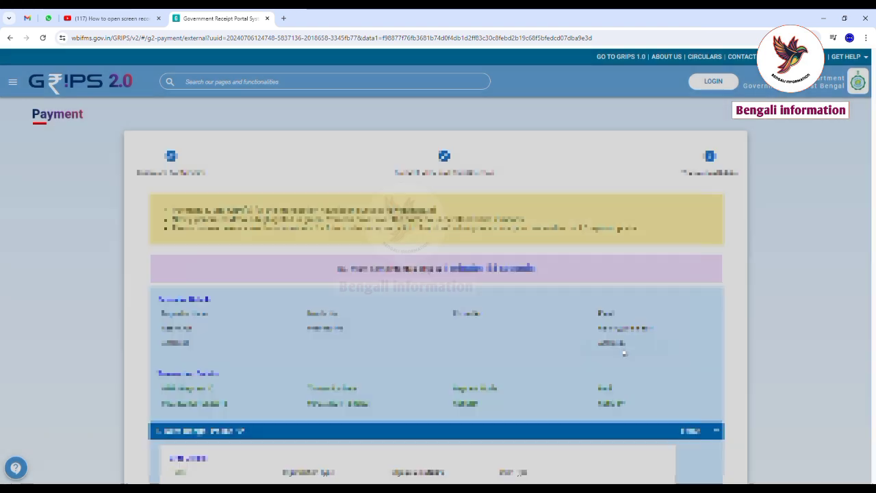
{"action": "scroll", "coordinate": [504, 335], "scroll_direction": "down", "scroll_amount": 2}
{"action": "scroll", "coordinate": [504, 335], "scroll_direction": "down", "scroll_amount": 10}
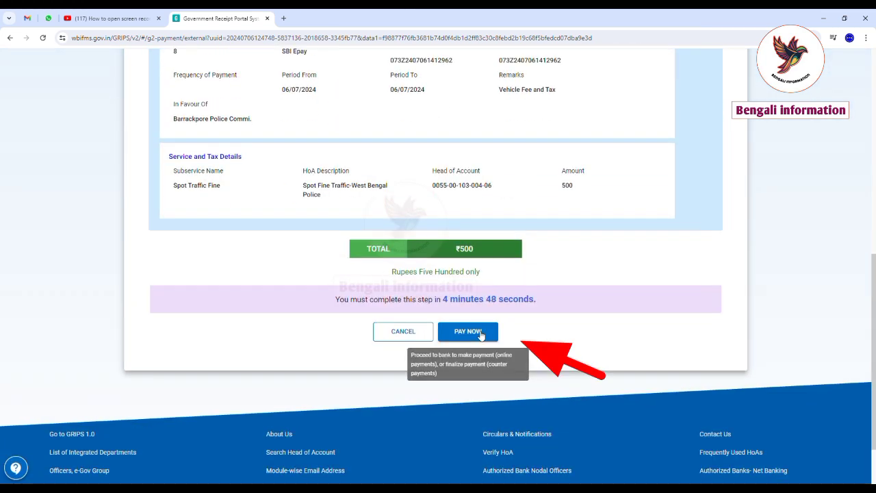
{"action": "left_click", "coordinate": [481, 332]}
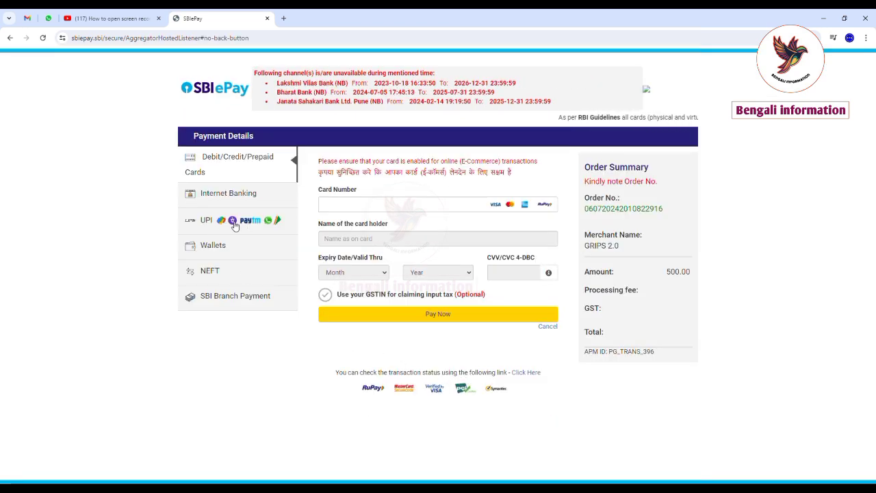
Choose UPI with a UPI ID on SBIePay, enter the payer's UPI ID and validate it.
{"action": "left_click", "coordinate": [233, 223]}
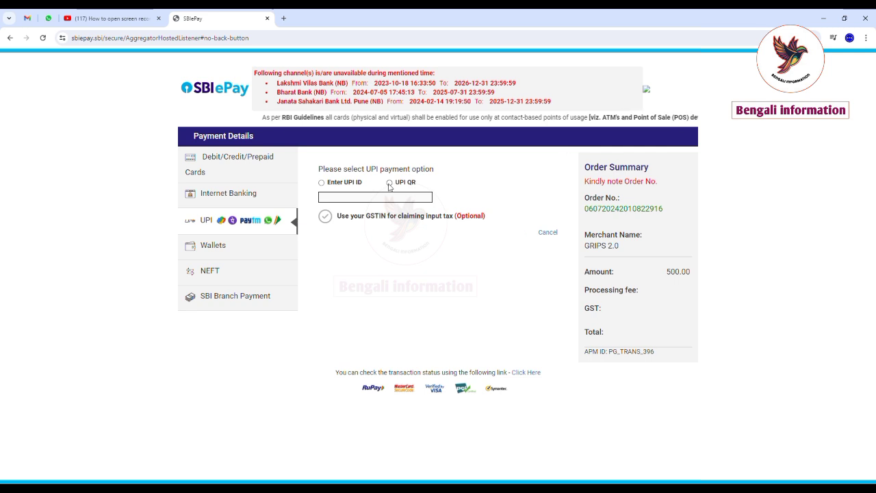
{"action": "left_click", "coordinate": [322, 182]}
{"action": "left_click", "coordinate": [338, 198]}
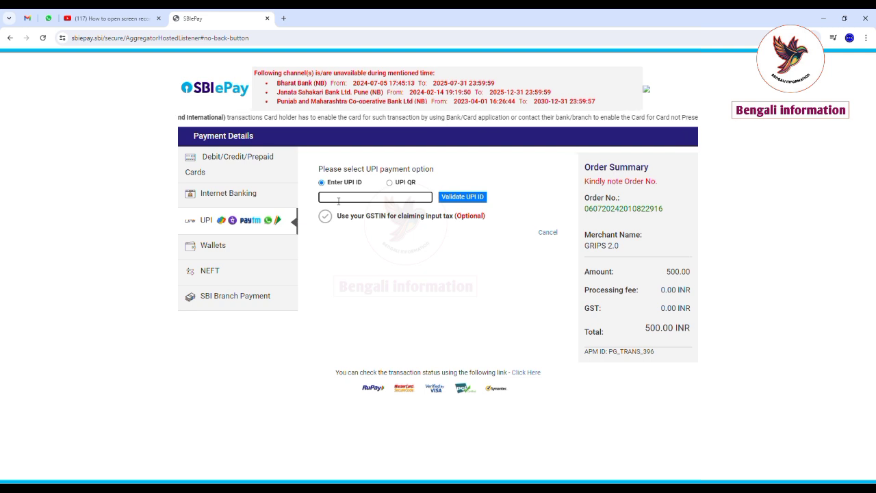
{"action": "type", "text": "62"}
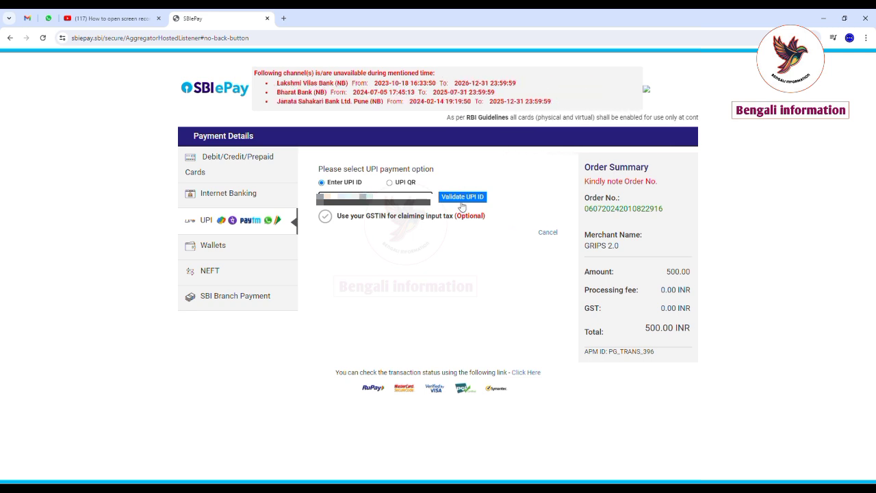
{"action": "left_click", "coordinate": [462, 199]}
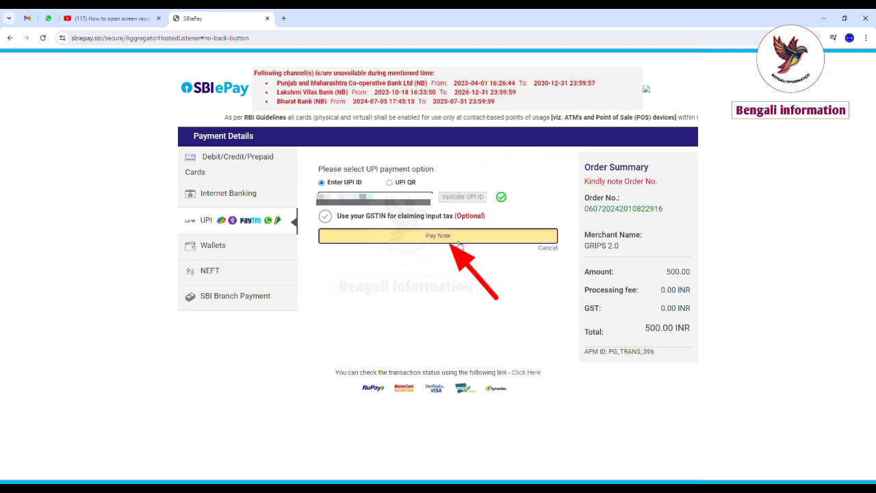
Pay the 500 INR by UPI and download the challan PDF from Transaction Status.
{"action": "left_click", "coordinate": [458, 241]}
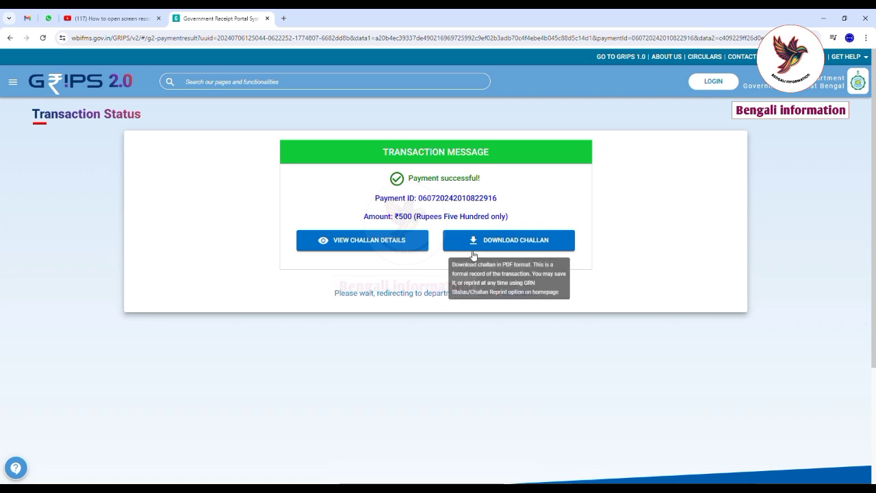
{"action": "left_click", "coordinate": [508, 243]}
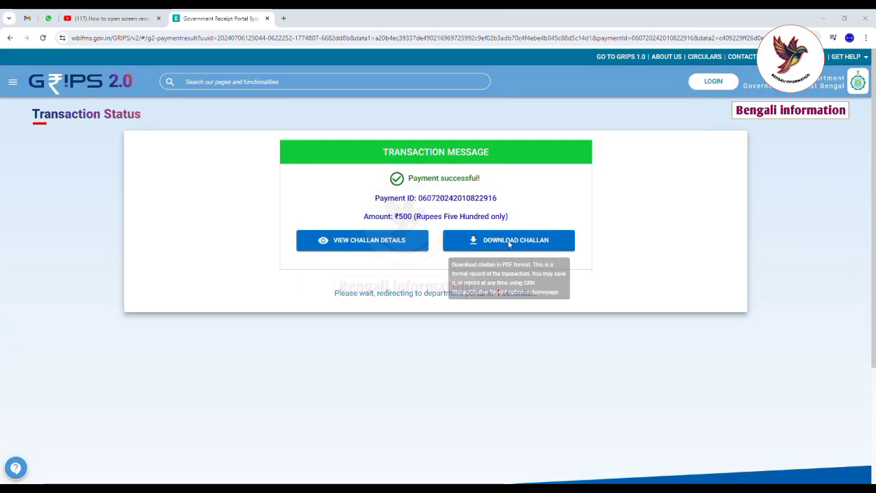